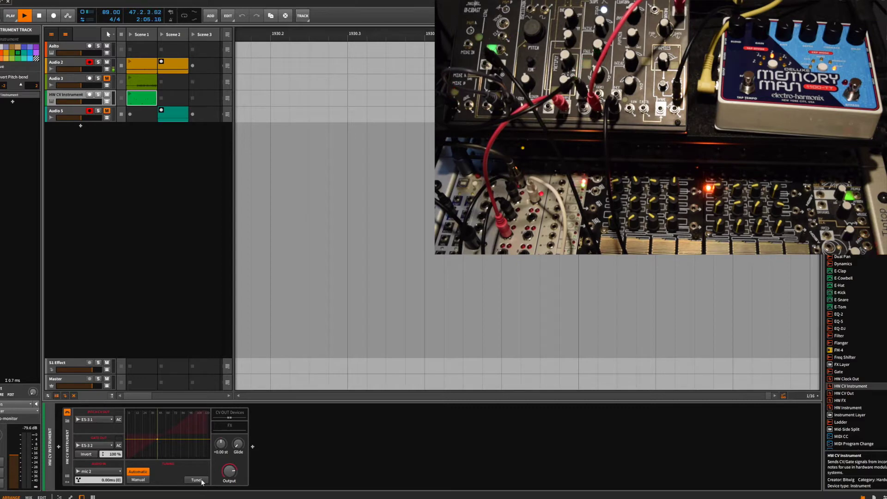
# - Run the tuning of the HW CV Instrument and launch its clip in Scene 1
pyautogui.click(201, 481)
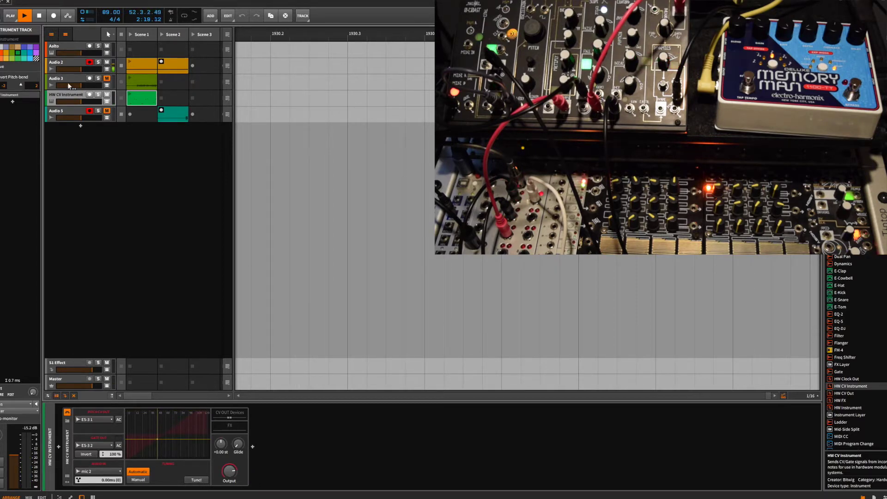
pyautogui.click(131, 96)
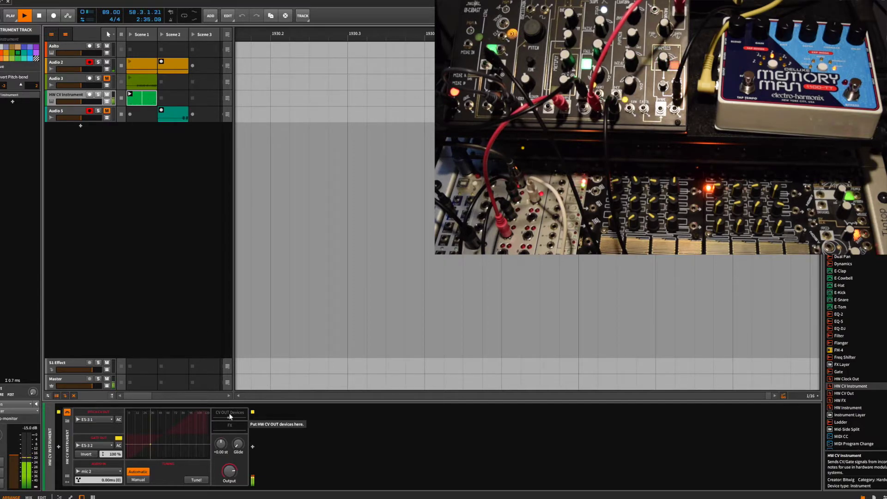
# - Bring up the HW CV Out devices in the instrument's CV OUT chain and raise the Random and LFO modulator amounts on the ES-3 3 device
pyautogui.hotkey('ctrl', 'v')
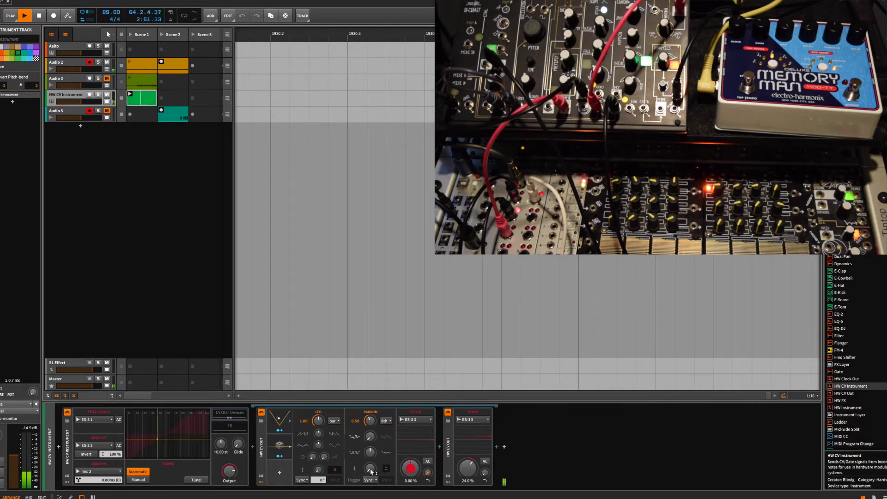
pyautogui.moveTo(371, 472)
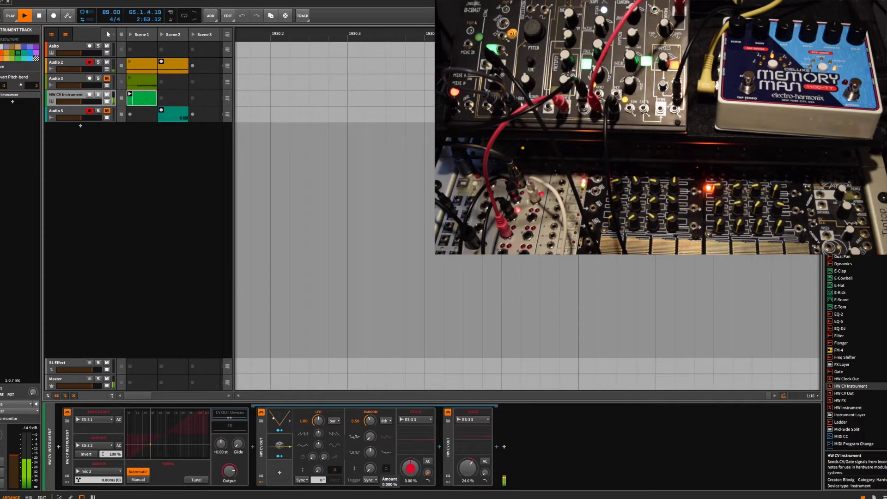
pyautogui.moveTo(369, 468); pyautogui.dragTo(369, 440)
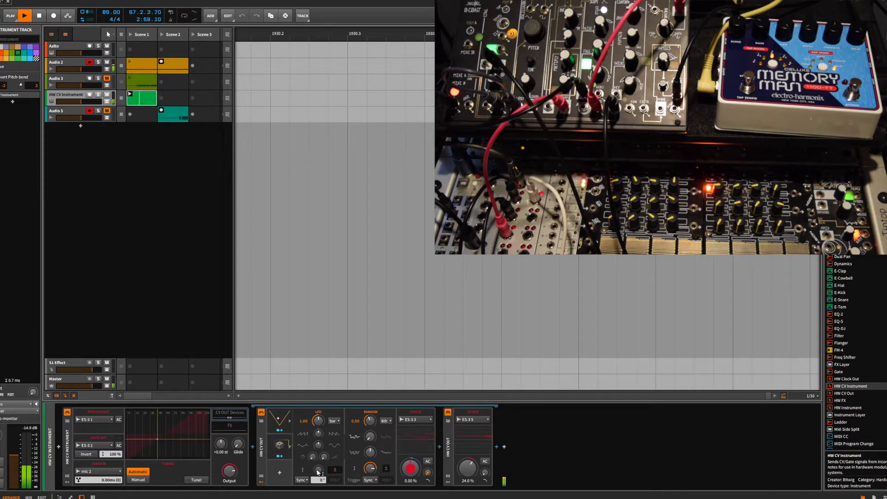
pyautogui.moveTo(318, 469); pyautogui.dragTo(318, 472)
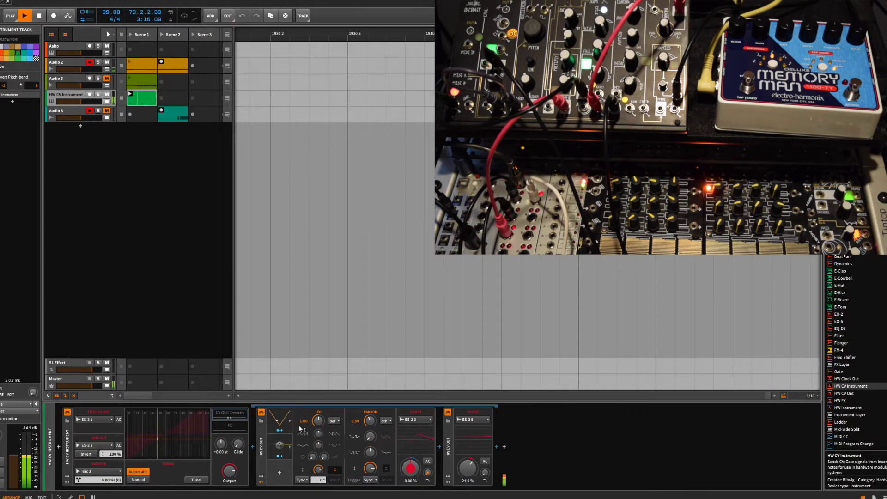
# - Insert another Bitwig HW CV Out device at the start of the instrument's CV OUT chain
pyautogui.click(252, 447)
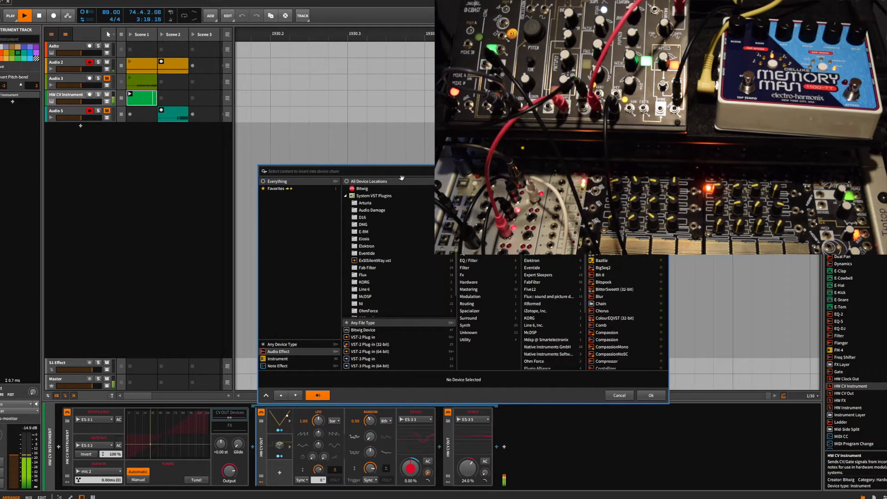
pyautogui.click(377, 189)
pyautogui.scroll(-1, 621, 294)
pyautogui.click(605, 347)
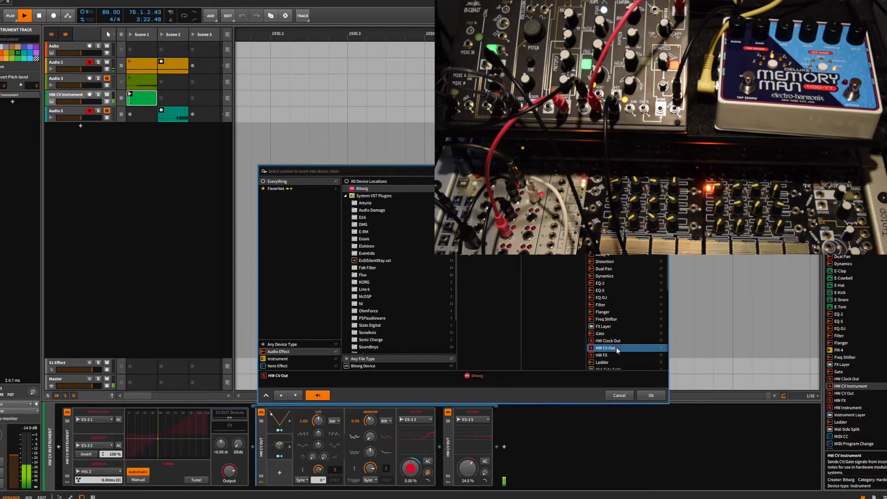
pyautogui.click(653, 395)
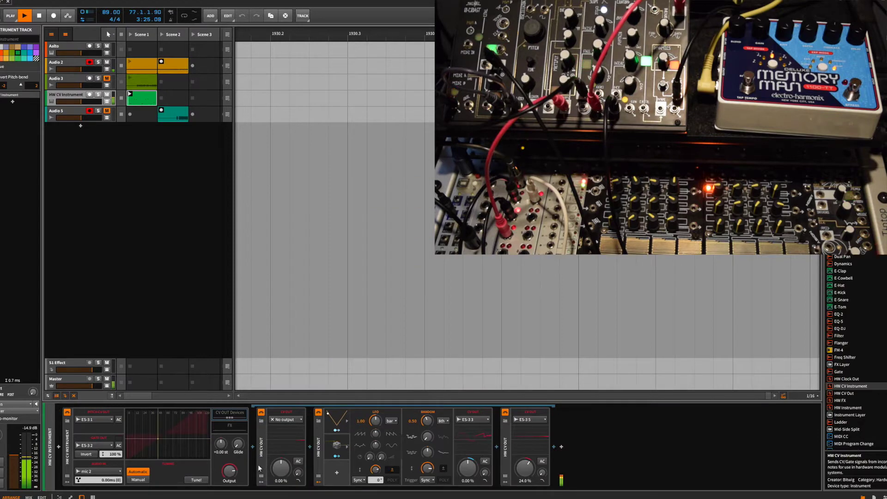
# - Show the new HW CV Out device's modulator slots and set its output to ES-3 4
pyautogui.moveTo(261, 481); pyautogui.dragTo(270, 423)
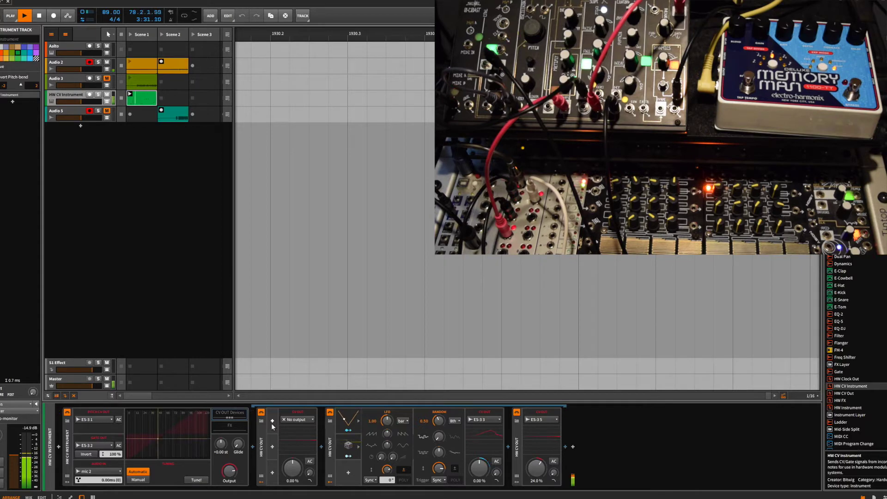
pyautogui.moveTo(271, 423); pyautogui.dragTo(271, 423)
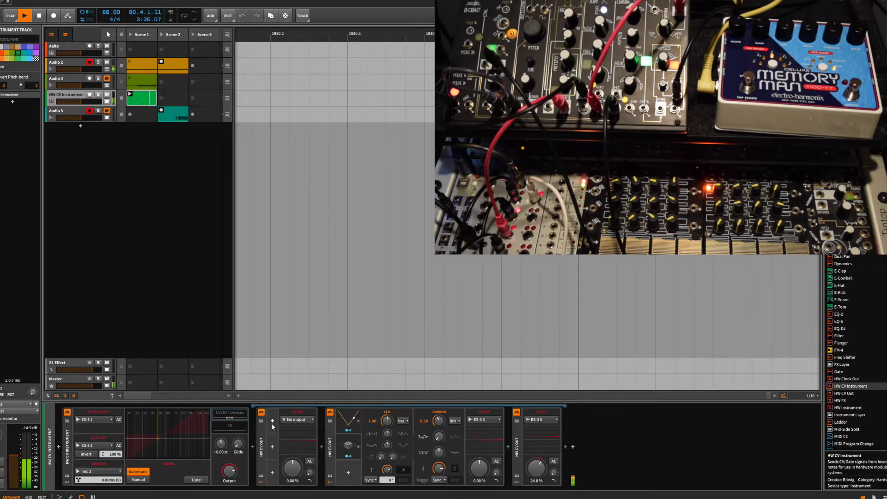
pyautogui.moveTo(271, 423); pyautogui.dragTo(271, 423)
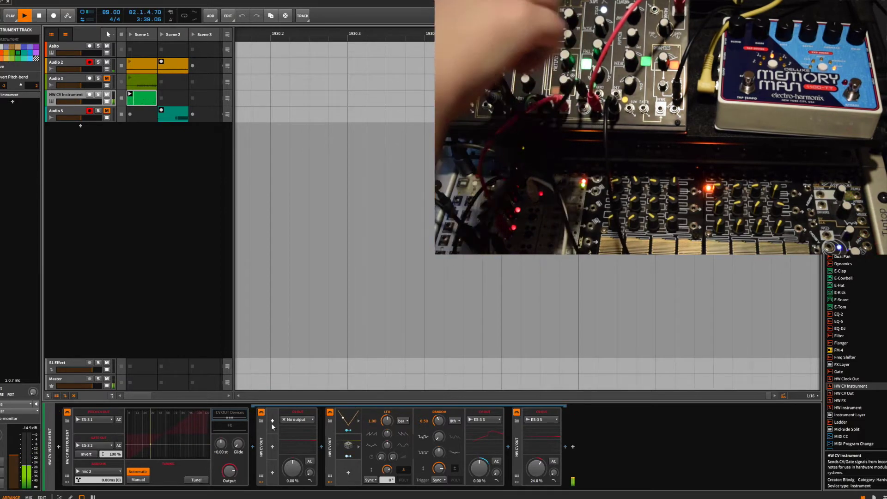
pyautogui.moveTo(272, 426); pyautogui.dragTo(284, 422)
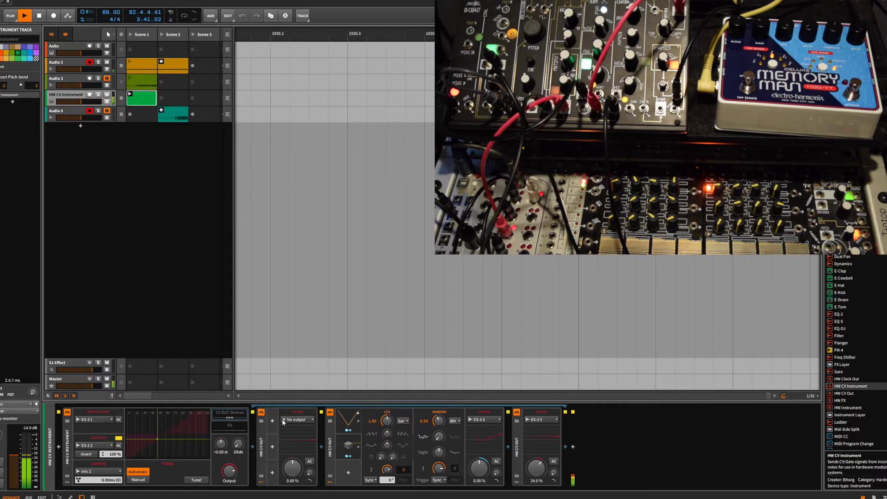
pyautogui.click(284, 421)
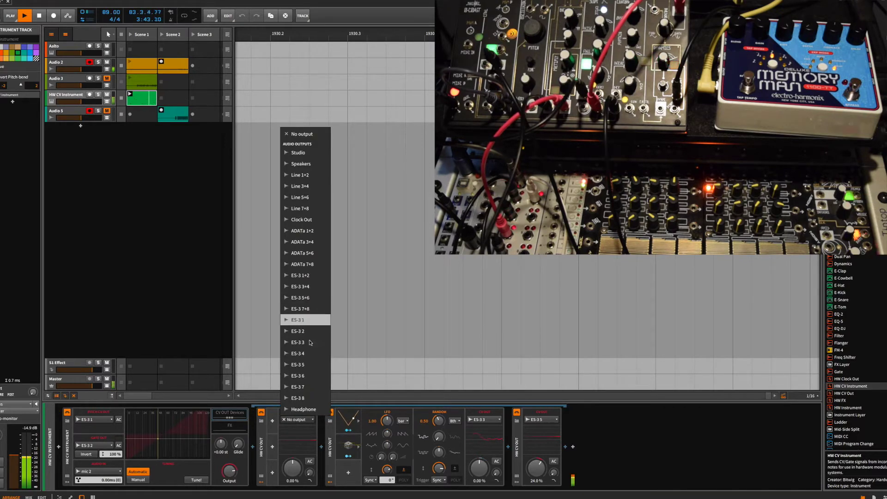
pyautogui.click(302, 353)
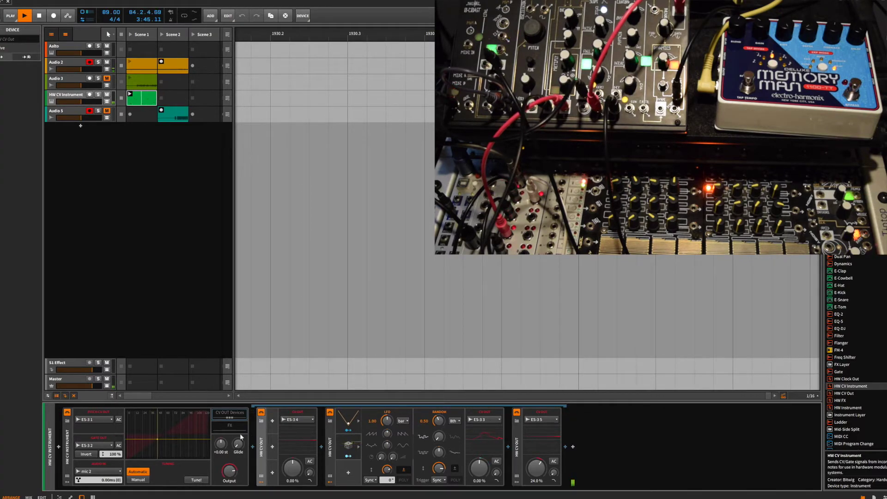
# - Add an LFO modulator to the HW CV Out device routed to ES-3 4
pyautogui.click(272, 420)
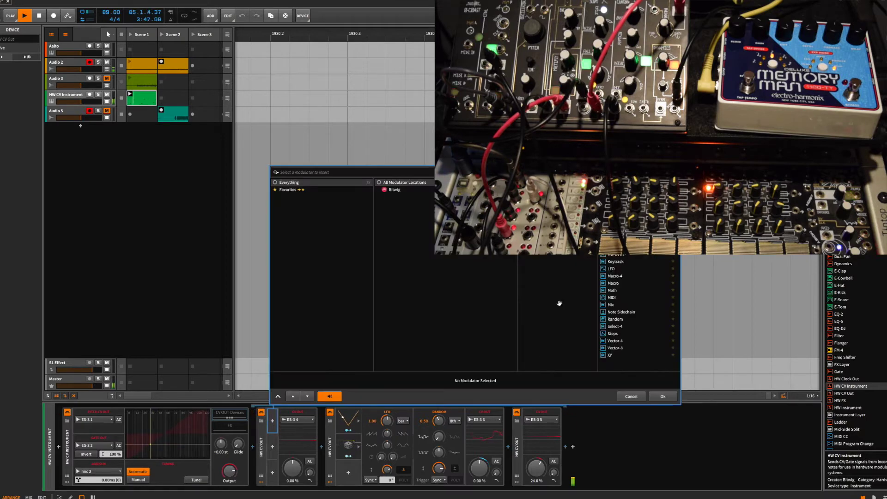
pyautogui.click(611, 269)
pyautogui.click(663, 396)
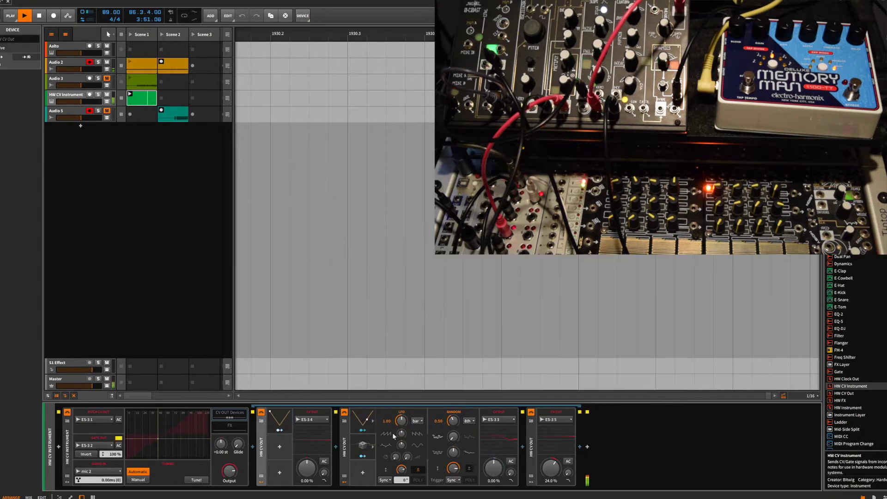
# - Set the new LFO to about 0.16 Hz with Free triggering and map it to the ES-3 4 output value
pyautogui.click(289, 421)
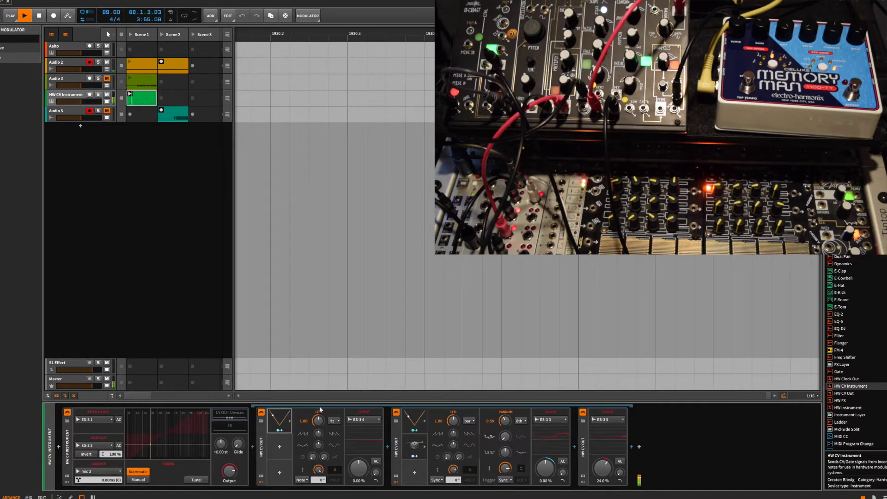
pyautogui.moveTo(318, 420); pyautogui.dragTo(318, 432)
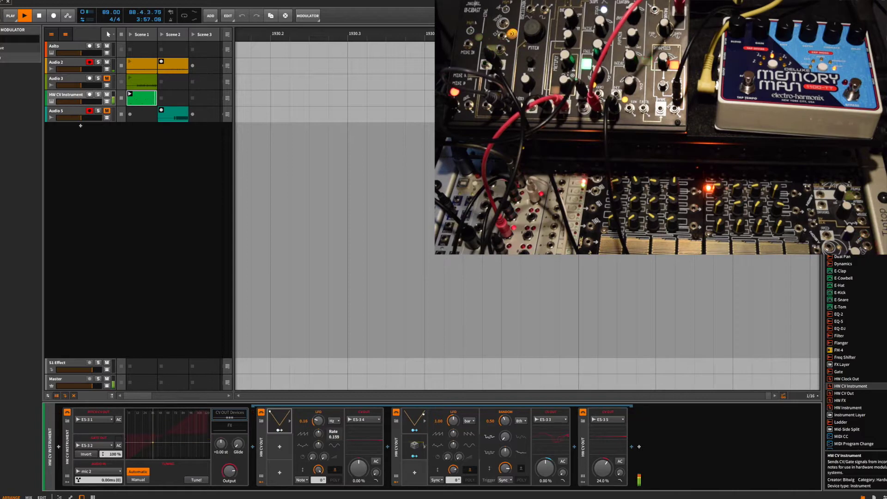
pyautogui.click(300, 481)
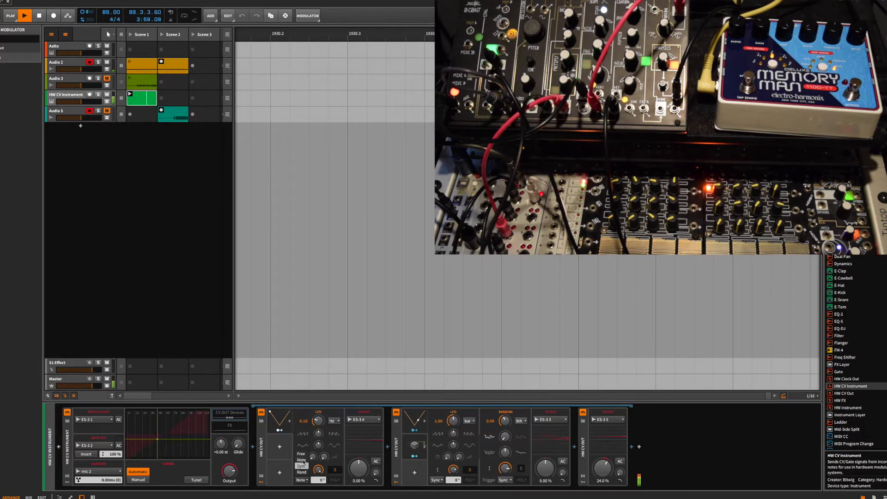
pyautogui.click(298, 444)
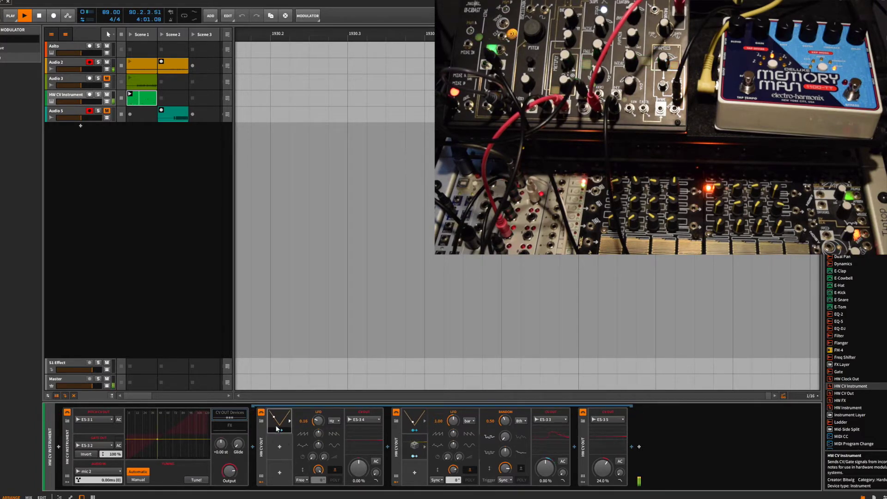
pyautogui.click(279, 431)
pyautogui.moveTo(359, 468); pyautogui.dragTo(358, 457)
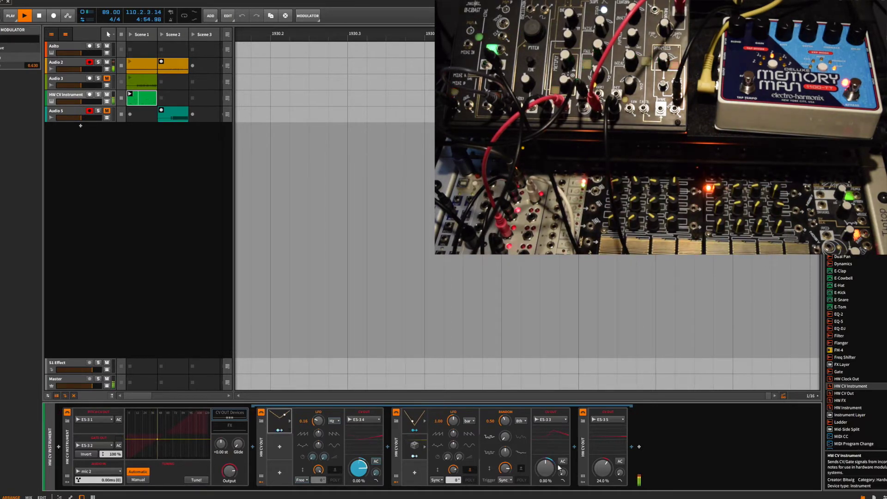
# - Lower the ES-3 5 HW CV Out device's value to 15 %
pyautogui.moveTo(603, 467)
pyautogui.moveTo(603, 467)
pyautogui.mouseDown()
pyautogui.moveTo(602, 485)
pyautogui.moveTo(596, 450)
pyautogui.mouseUp()
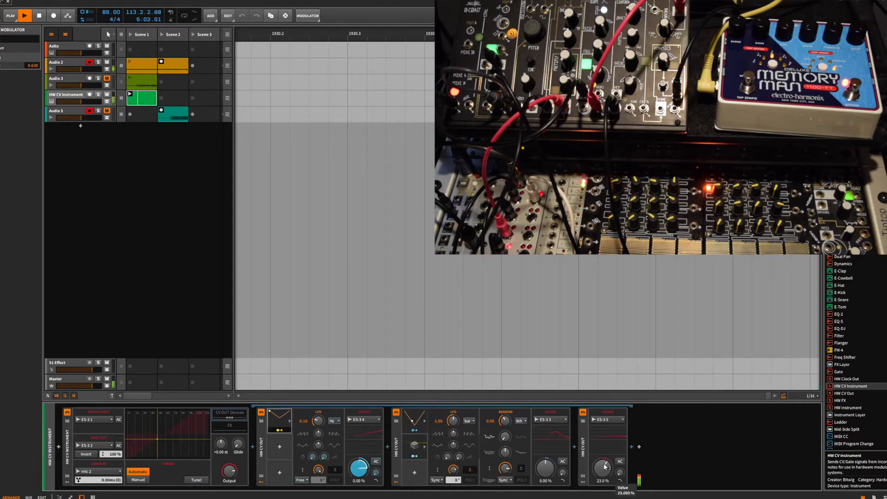
pyautogui.moveTo(602, 468); pyautogui.dragTo(602, 476)
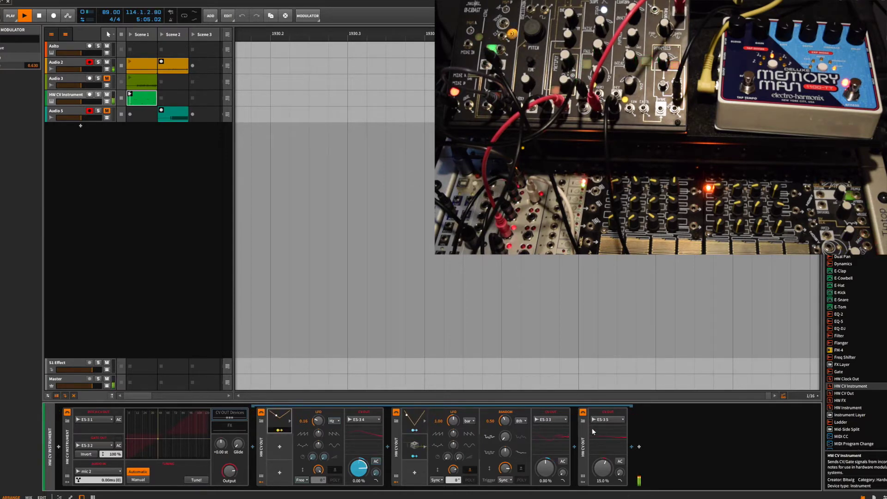
# - Show the ES-3 5 device's modulator slots and add a Random modulator
pyautogui.click(583, 483)
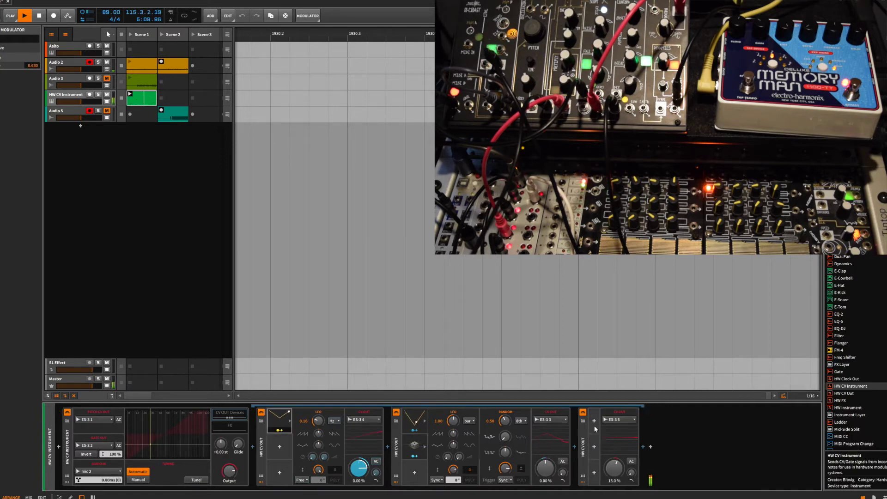
pyautogui.click(595, 421)
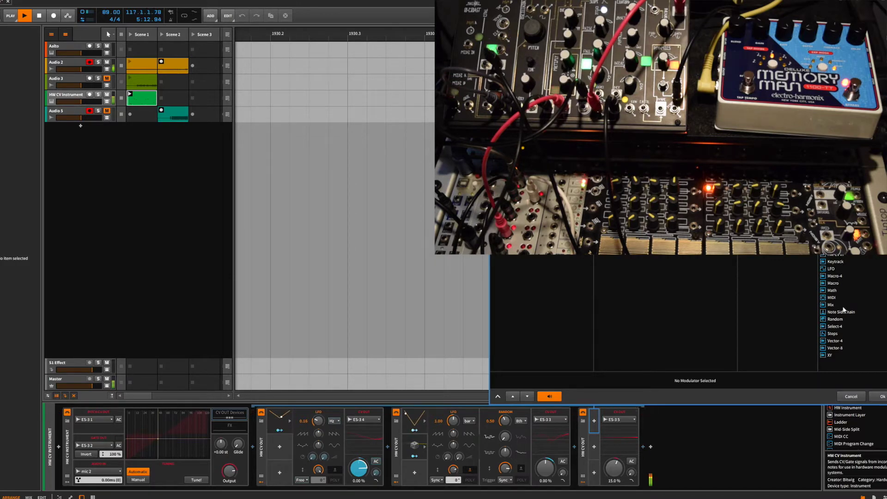
pyautogui.click(836, 319)
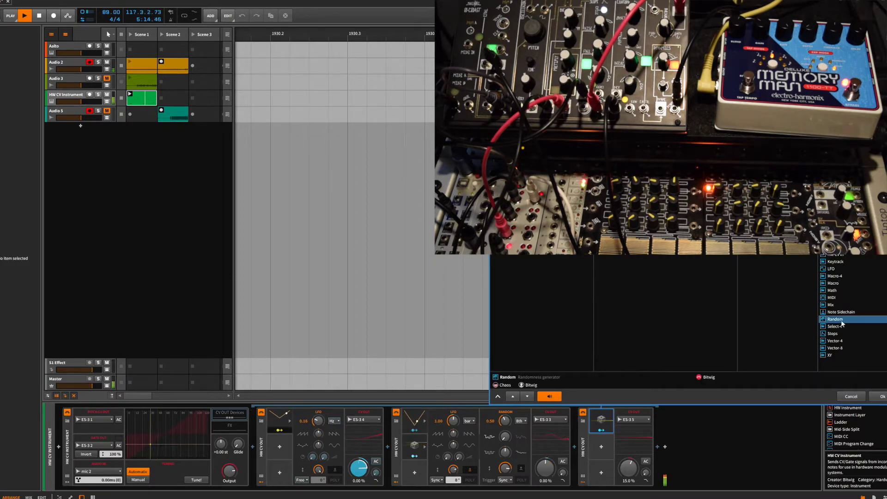
pyautogui.click(880, 395)
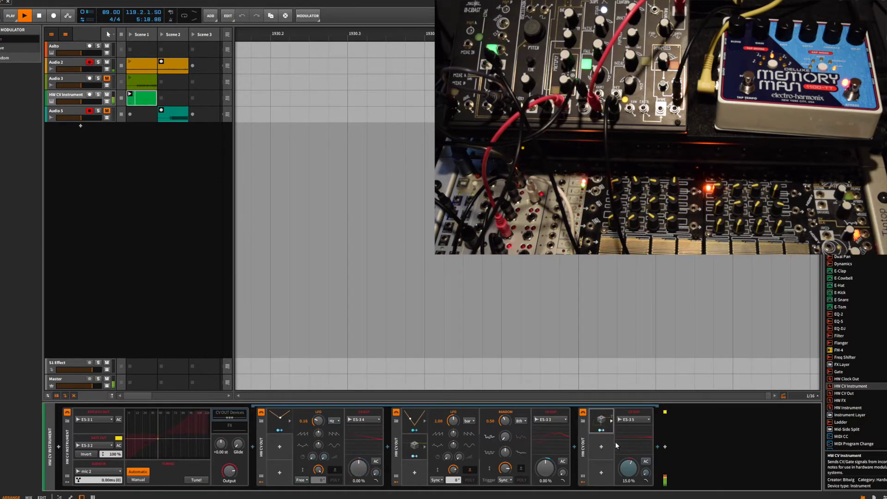
# - Map the Random modulator to the ES-3 5 output value and set that base value to 5 %
pyautogui.click(601, 430)
pyautogui.moveTo(629, 468); pyautogui.dragTo(628, 457)
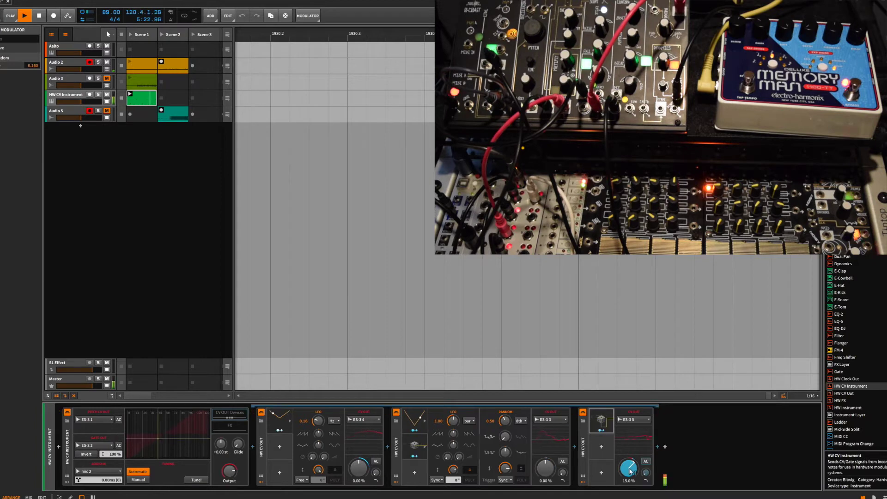
pyautogui.moveTo(630, 471)
pyautogui.moveTo(631, 471); pyautogui.dragTo(626, 471)
pyautogui.moveTo(646, 472)
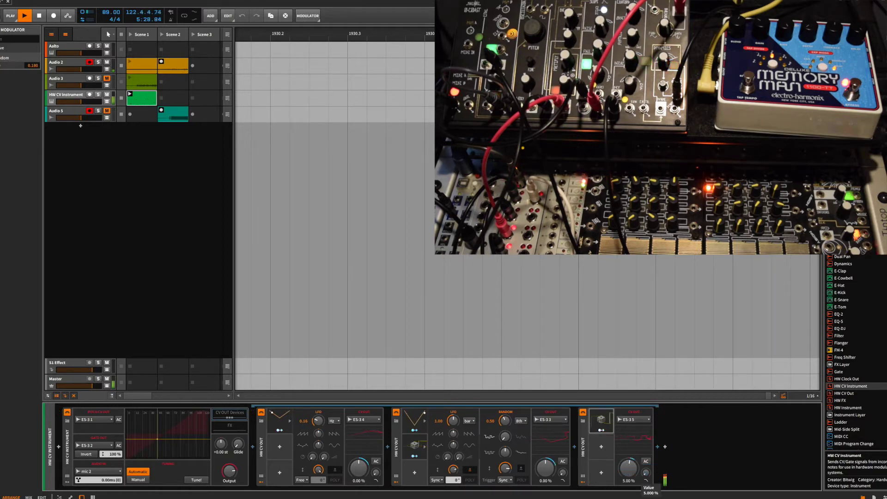
# - Set the ES-3 5 device's Random modulator to Free triggering with a rate of about 0.40 Hz
pyautogui.click(601, 430)
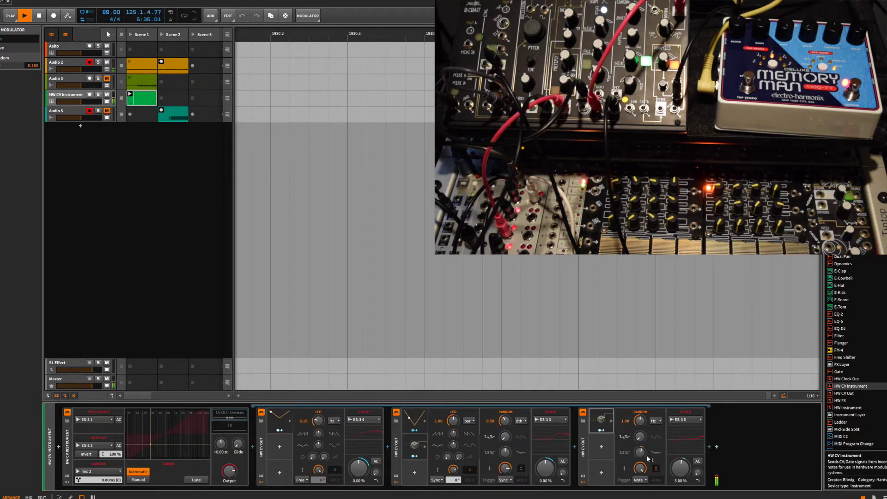
pyautogui.click(642, 482)
pyautogui.click(639, 491)
pyautogui.moveTo(640, 421)
pyautogui.mouseDown()
pyautogui.moveTo(639, 441)
pyautogui.moveTo(641, 425)
pyautogui.mouseUp()
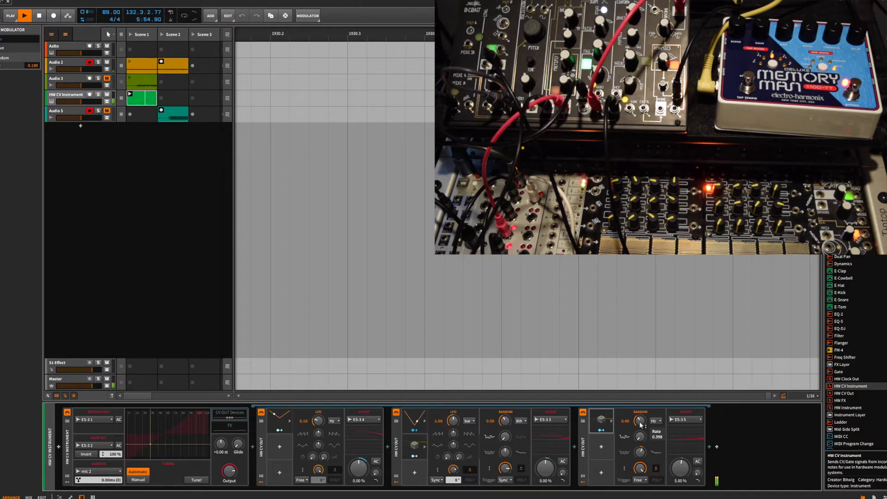
# - Increase the Random modulator's modulation depth on the ES-3 5 output value
pyautogui.click(601, 430)
pyautogui.moveTo(680, 468); pyautogui.dragTo(690, 466)
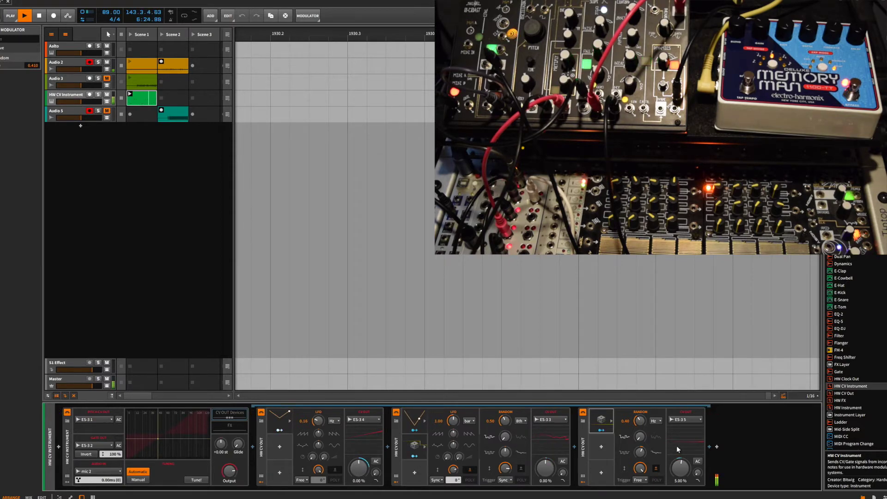
pyautogui.click(676, 469)
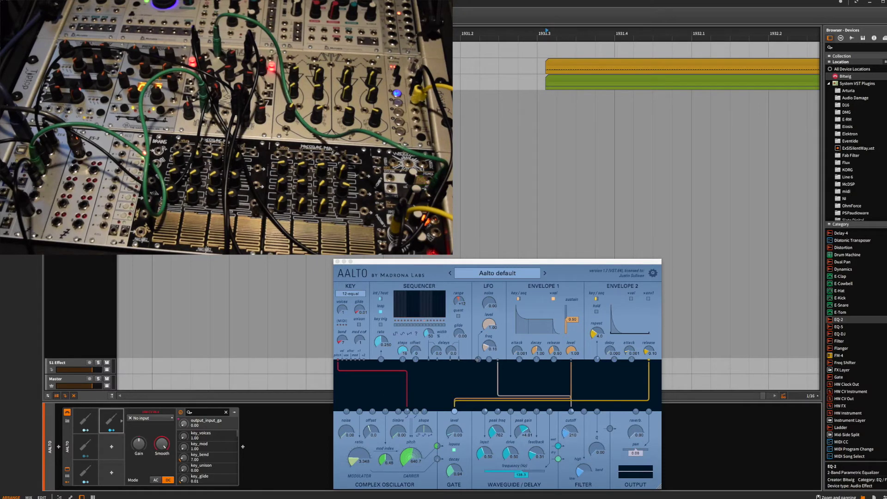
# - Add an HW CV In modulator to the empty slot in the middle row of Aalto's modulator grid
pyautogui.click(111, 446)
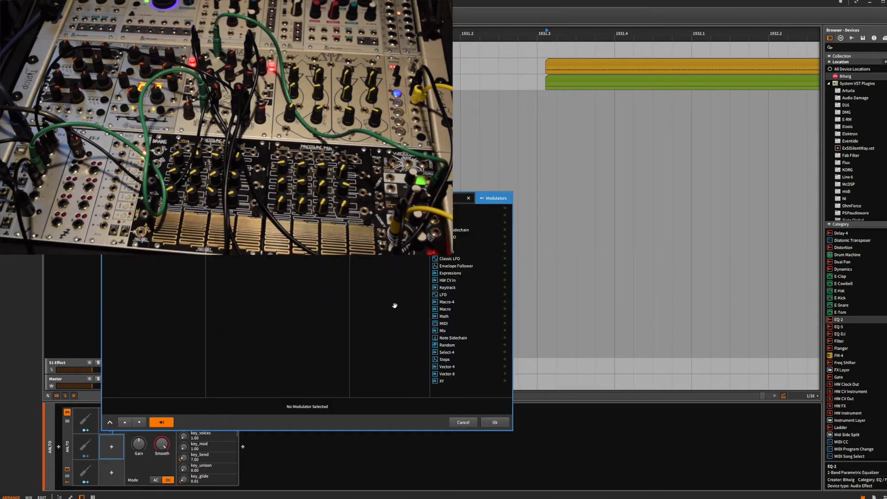
pyautogui.click(454, 280)
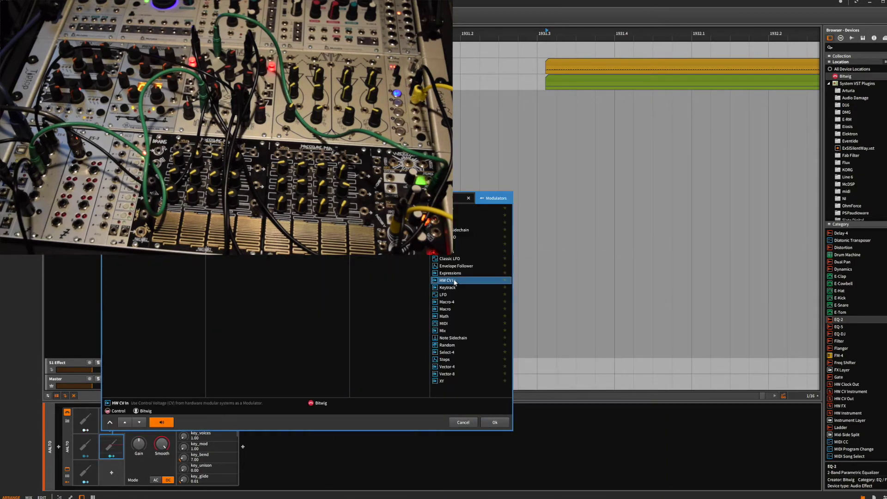
pyautogui.click(493, 422)
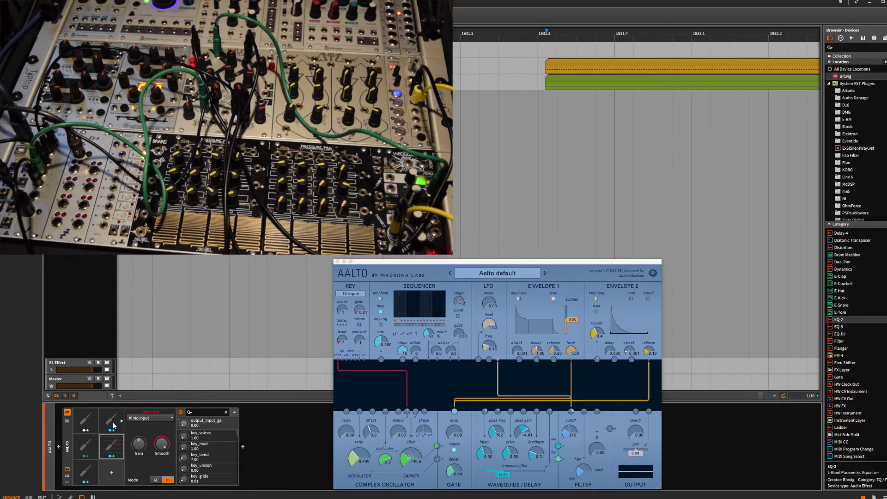
# - Set the HW CV In modulator in the grid's first row to input ES-6 5 and map it to Aalto's output input gain
pyautogui.click(111, 421)
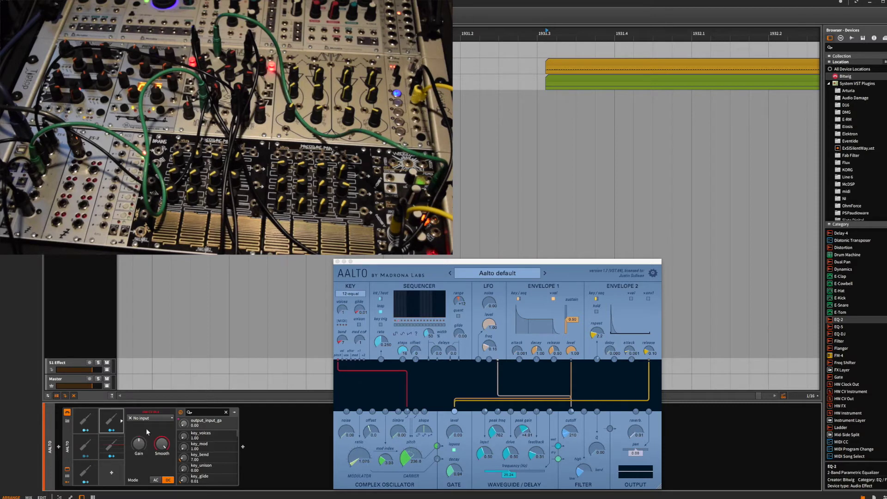
pyautogui.click(149, 418)
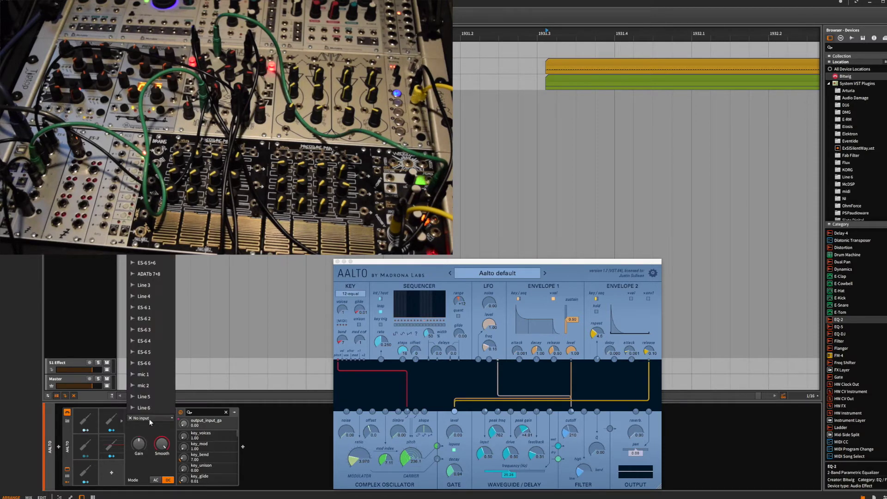
pyautogui.click(157, 356)
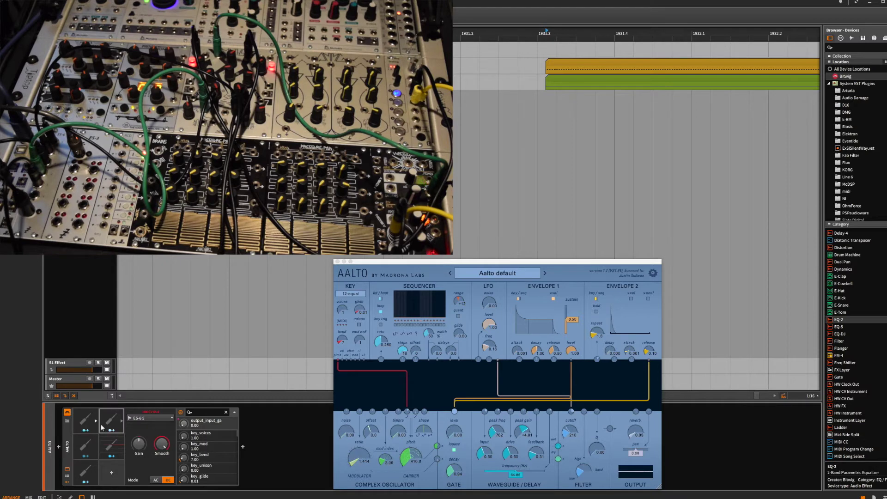
pyautogui.moveTo(185, 430)
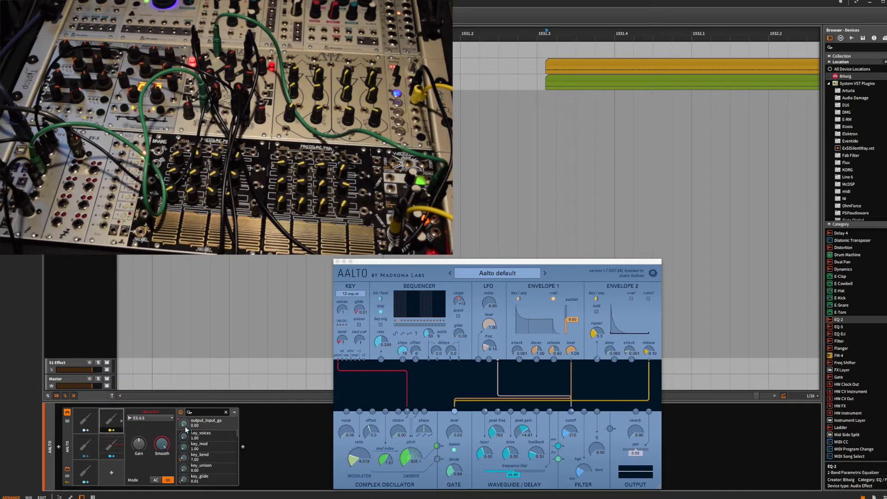
pyautogui.moveTo(185, 426); pyautogui.dragTo(184, 417)
# - Show Aalto's remote controls and examine which of them the first HW CV In modulator affects
pyautogui.click(67, 477)
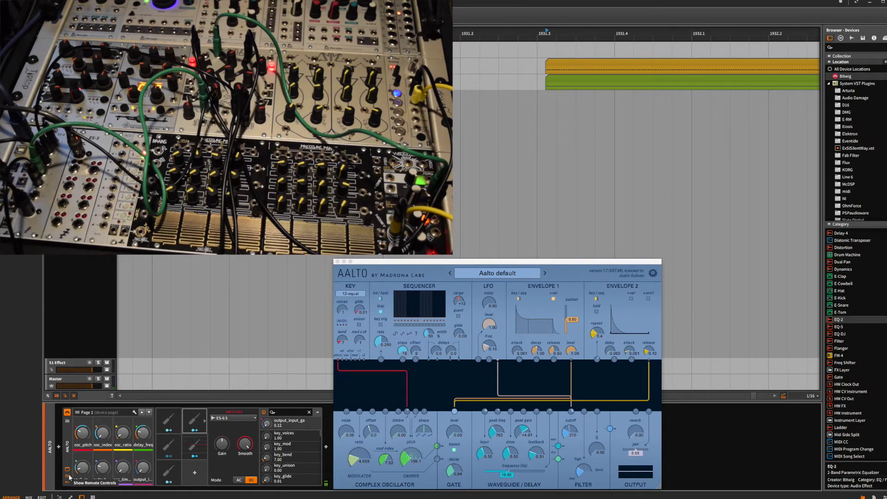
pyautogui.click(164, 431)
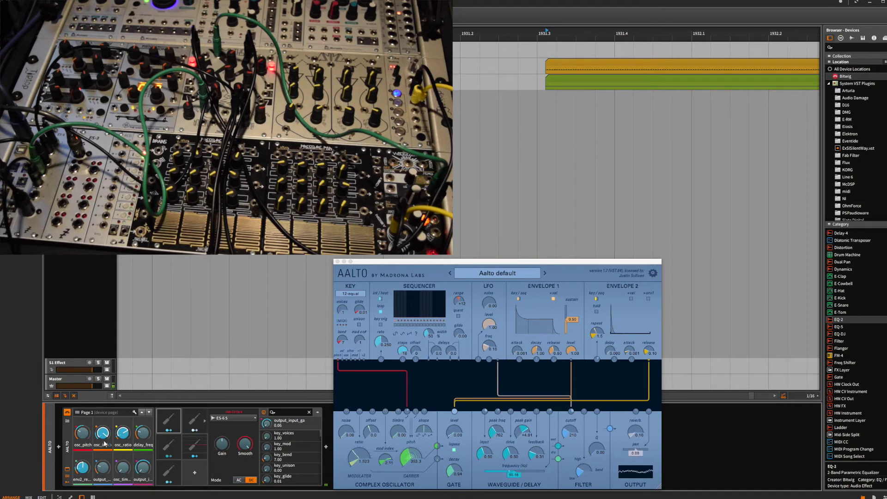
pyautogui.moveTo(127, 436)
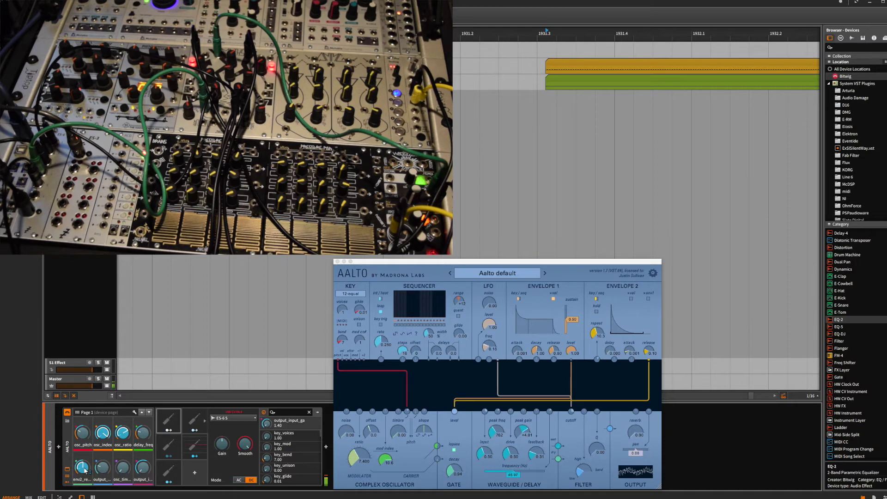
pyautogui.moveTo(84, 470)
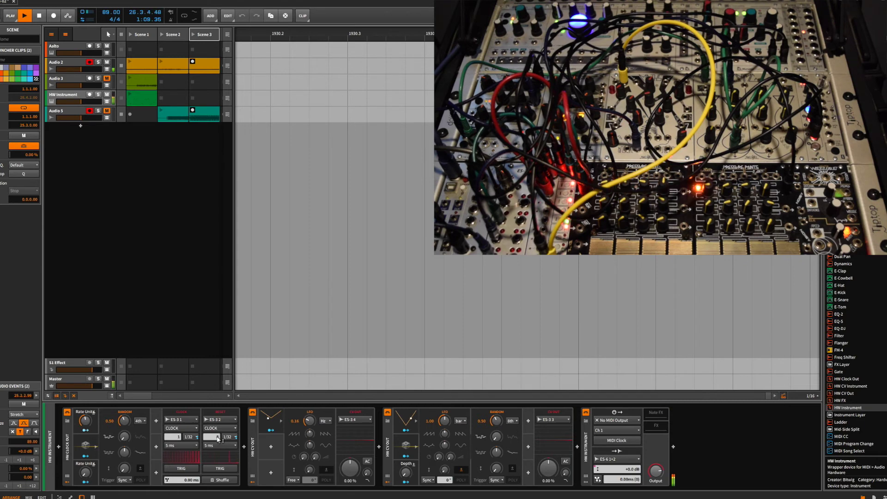
# - Adjust the clock rate of HW Clock Out's ES-3 2 reset output and raise the device's lower Rate Unit macro
pyautogui.moveTo(218, 439)
pyautogui.mouseDown()
pyautogui.moveTo(218, 431)
pyautogui.moveTo(218, 439)
pyautogui.mouseUp()
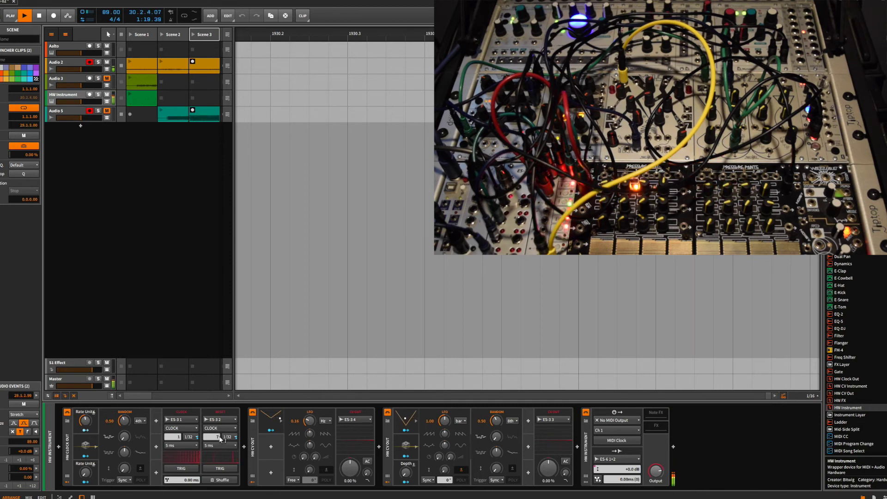
pyautogui.moveTo(219, 439); pyautogui.dragTo(219, 439)
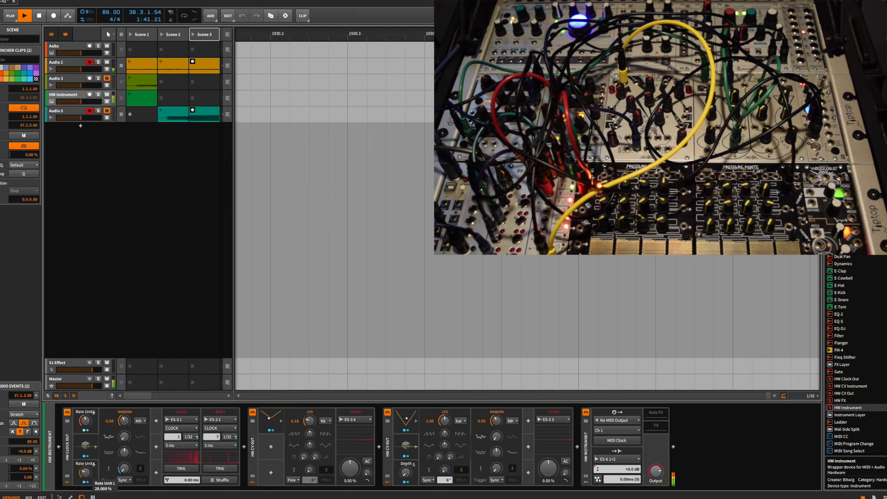
pyautogui.moveTo(85, 480); pyautogui.dragTo(85, 476)
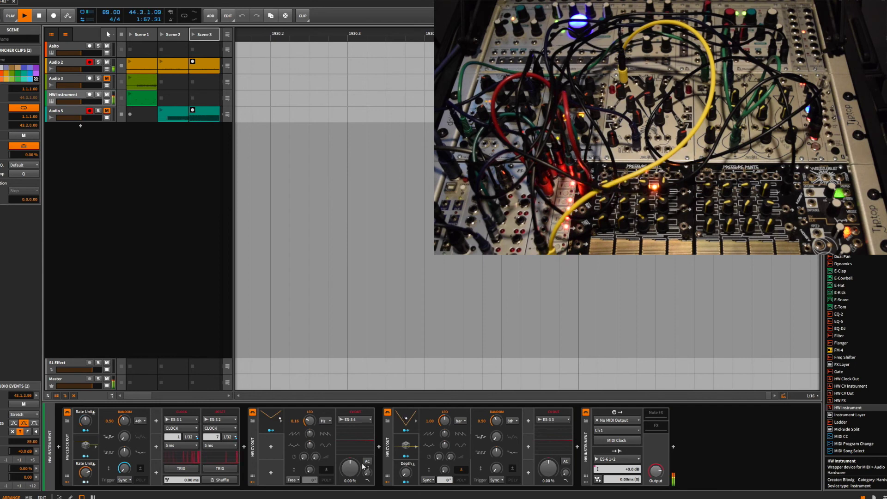
# - Raise the LFO depth on the ES-3 4 HW CV Out device to about 93.5 % and adjust the ES-3 3 device's Depth macro
pyautogui.moveTo(308, 474); pyautogui.dragTo(308, 460)
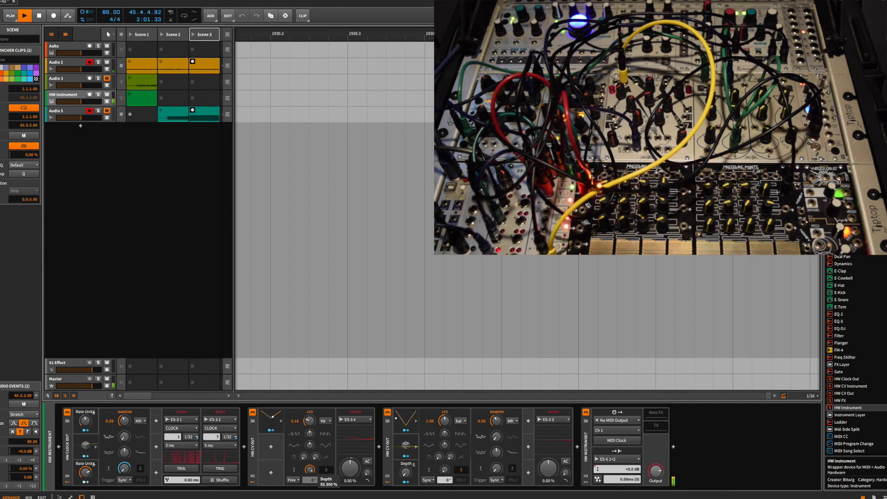
pyautogui.moveTo(308, 460); pyautogui.dragTo(308, 457)
pyautogui.moveTo(406, 472)
pyautogui.mouseDown()
pyautogui.moveTo(405, 463)
pyautogui.moveTo(406, 477)
pyautogui.mouseUp()
pyautogui.moveTo(405, 477)
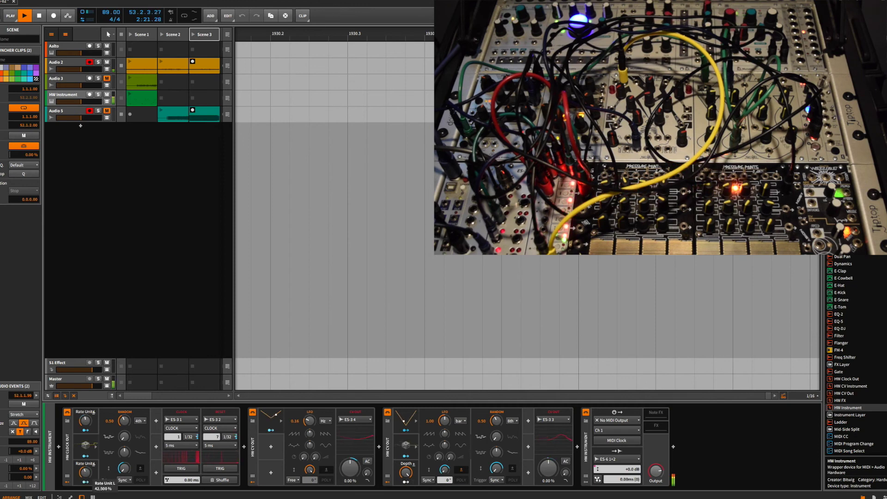
# - Set HW Clock Out's lower Rate Unit macro to about 70.5 %
pyautogui.moveTo(83, 475)
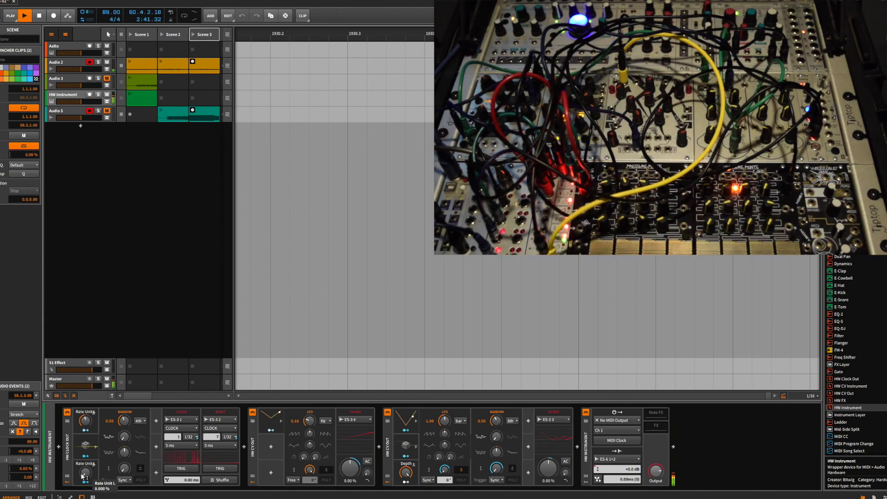
pyautogui.moveTo(82, 476); pyautogui.dragTo(82, 446)
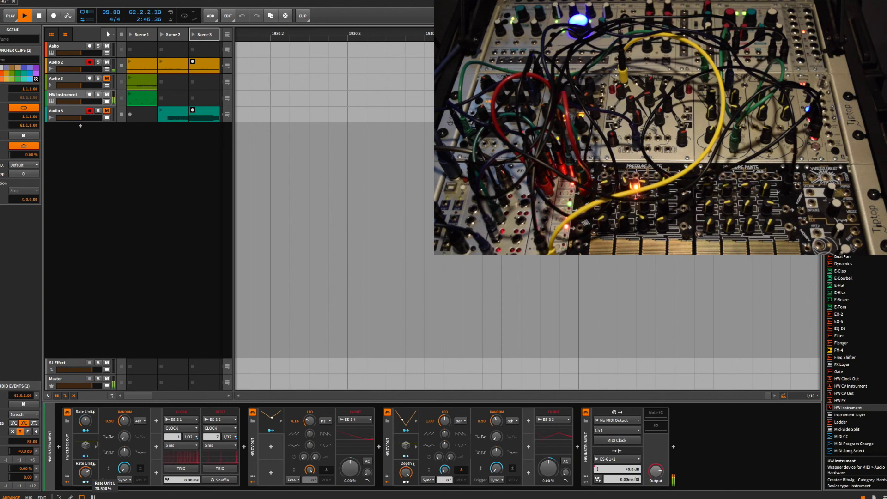